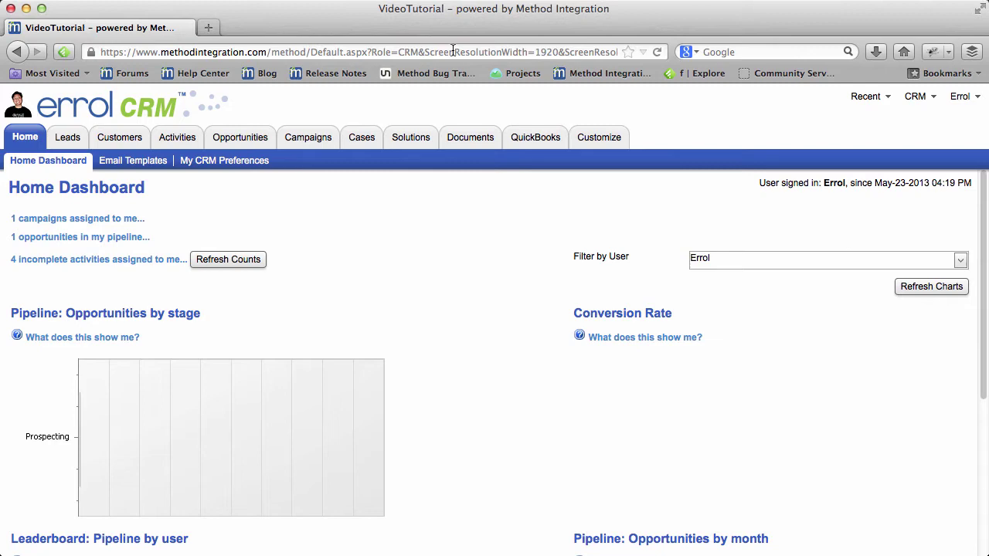
- Open the Activity Calendar and filter it to show activities assigned to both listed users
{"action": "left_click", "coordinate": [177, 138]}
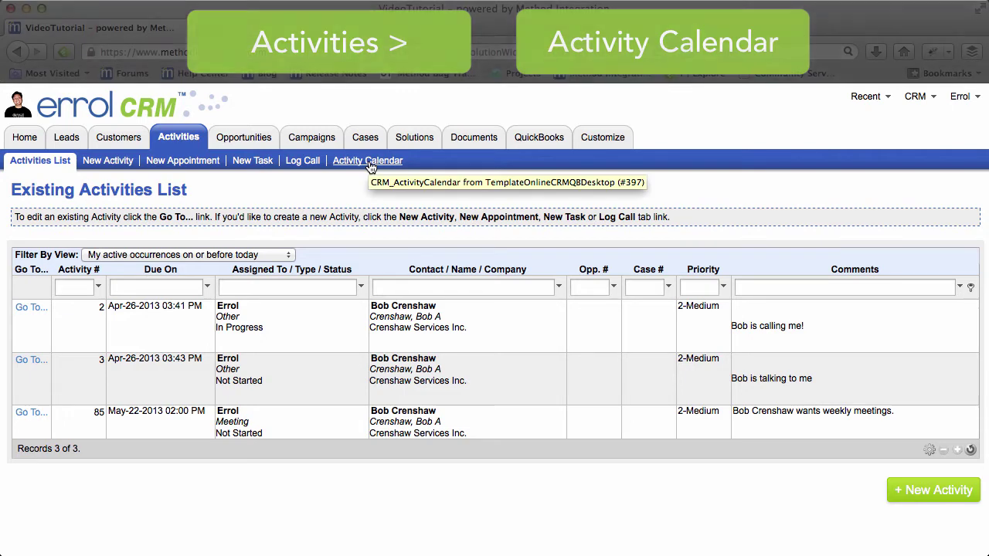
{"action": "left_click", "coordinate": [369, 163]}
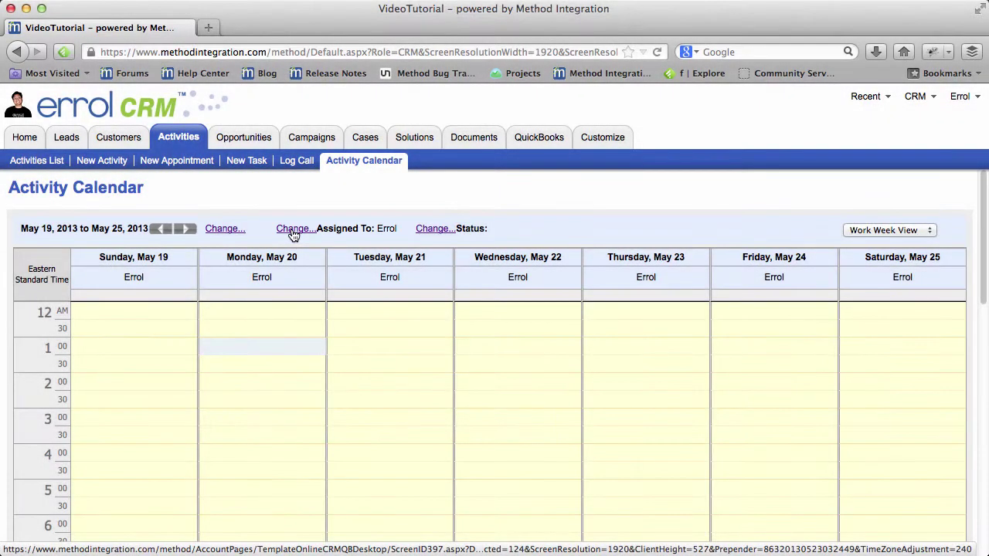
{"action": "left_click", "coordinate": [293, 230]}
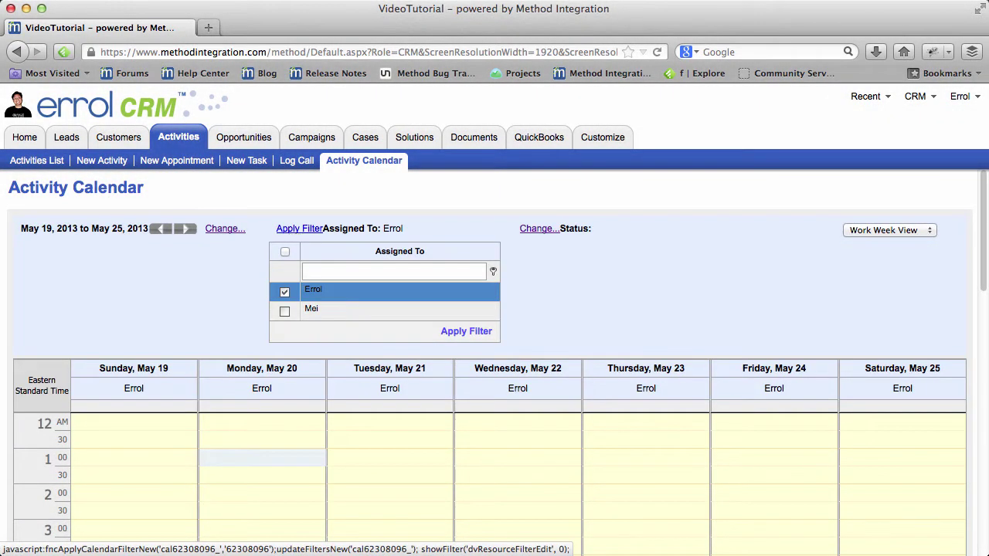
{"action": "left_click", "coordinate": [284, 311]}
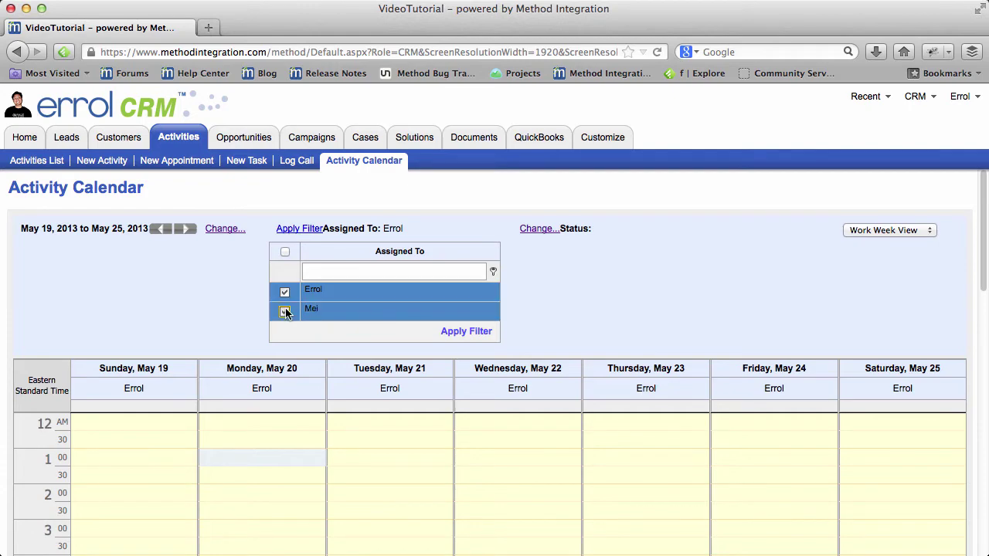
{"action": "left_click", "coordinate": [475, 332]}
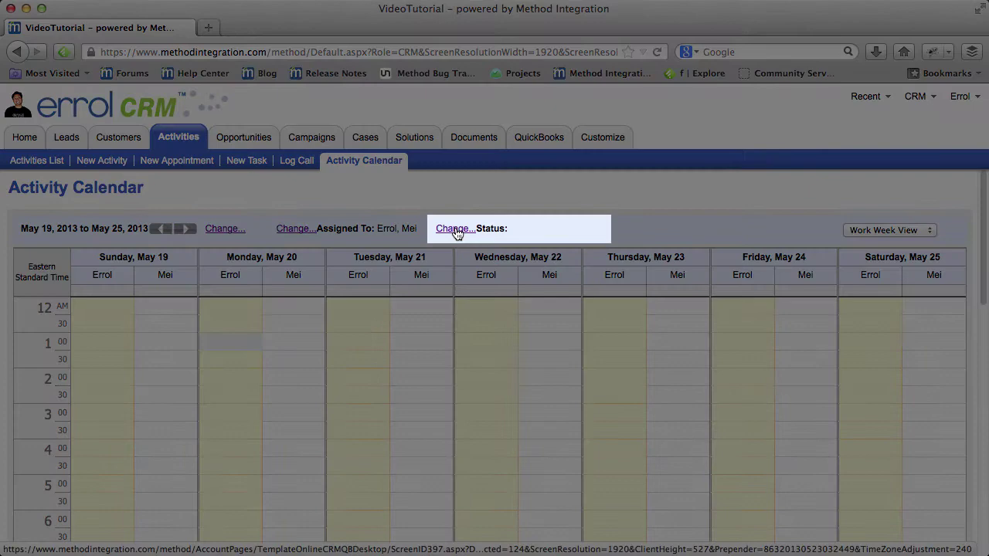
- Filter the calendar's activities by status with all six activity statuses included
{"action": "left_click", "coordinate": [456, 231]}
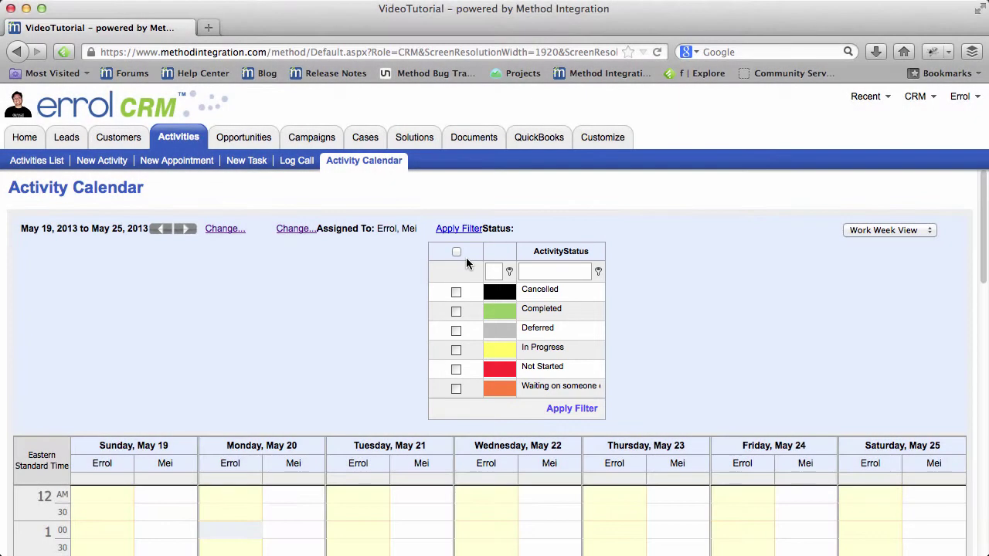
{"action": "left_click", "coordinate": [457, 252]}
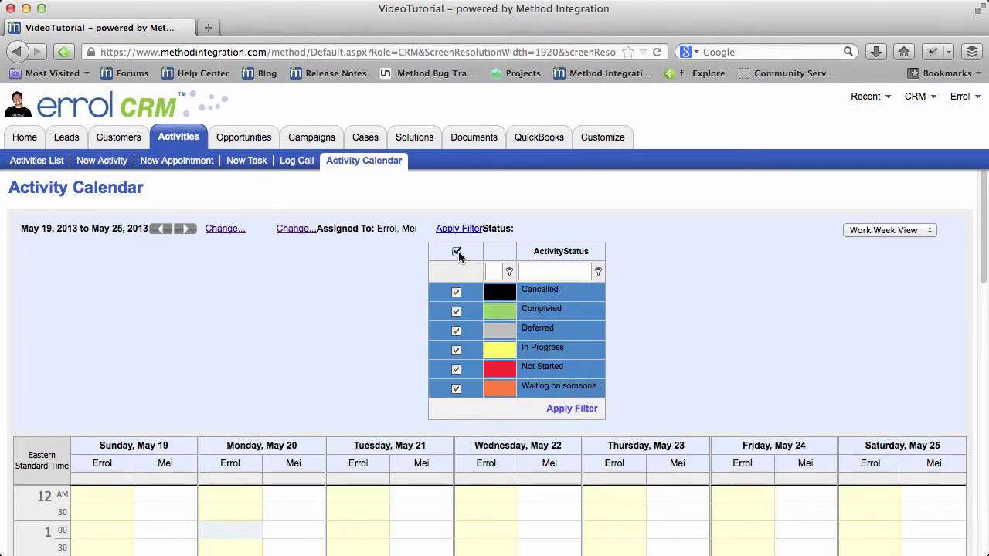
{"action": "left_click", "coordinate": [569, 407]}
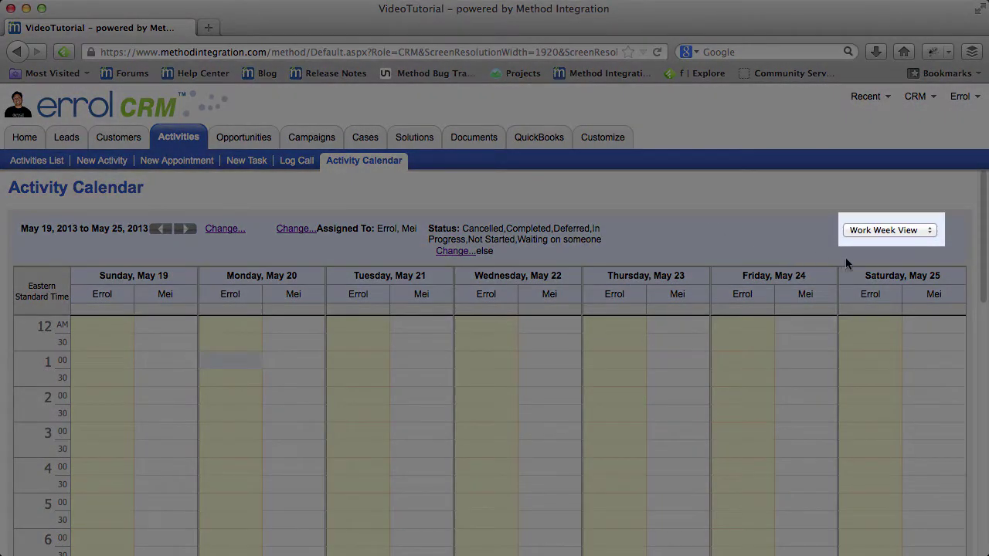
- Switch the calendar to Month View, go back one period and return to the May 20 to June 23, 2013 period
{"action": "left_click", "coordinate": [896, 234]}
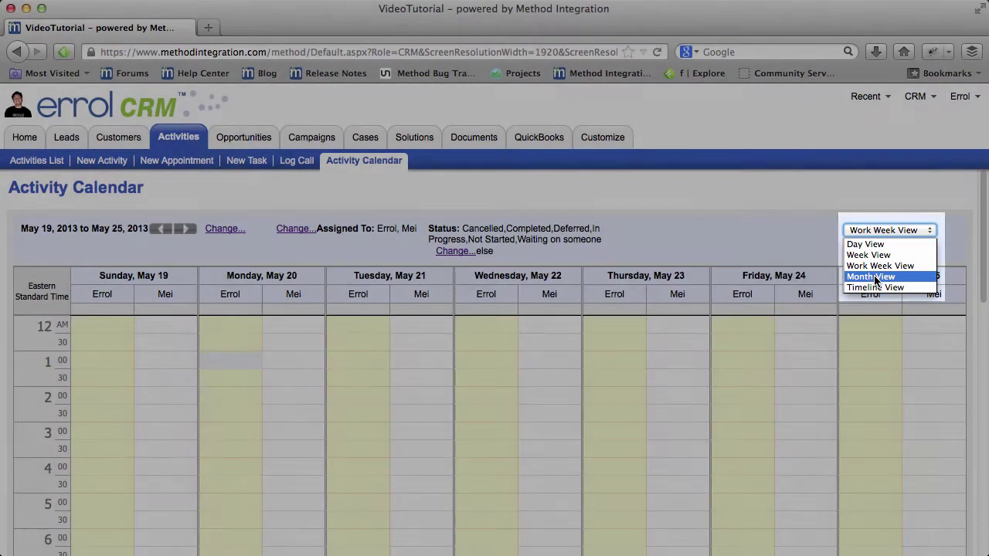
{"action": "left_click", "coordinate": [877, 276]}
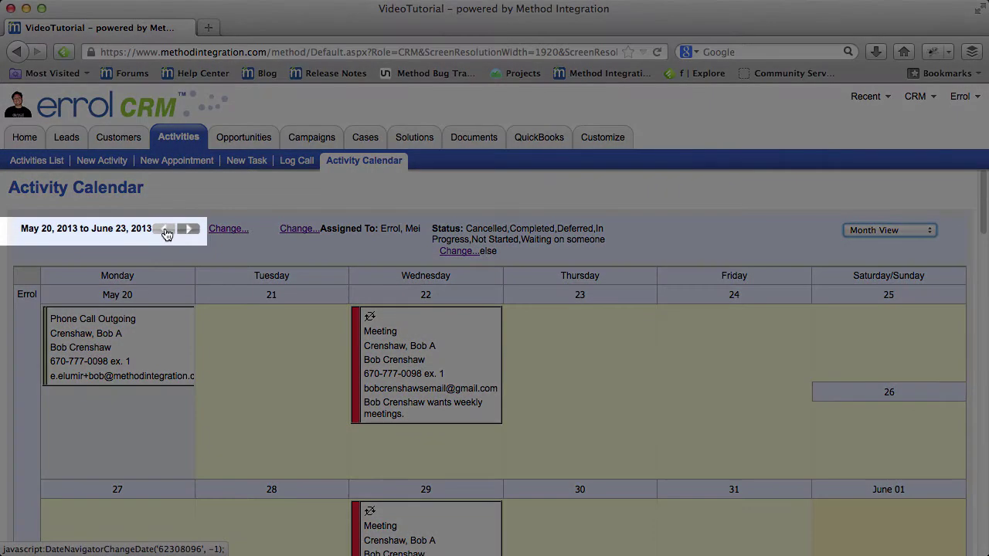
{"action": "left_click", "coordinate": [166, 232]}
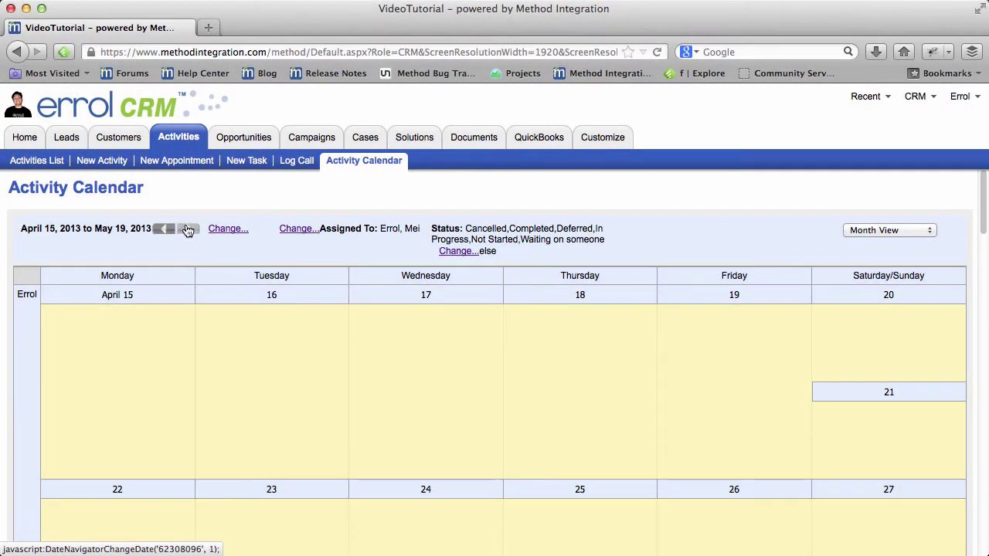
{"action": "left_click", "coordinate": [188, 230]}
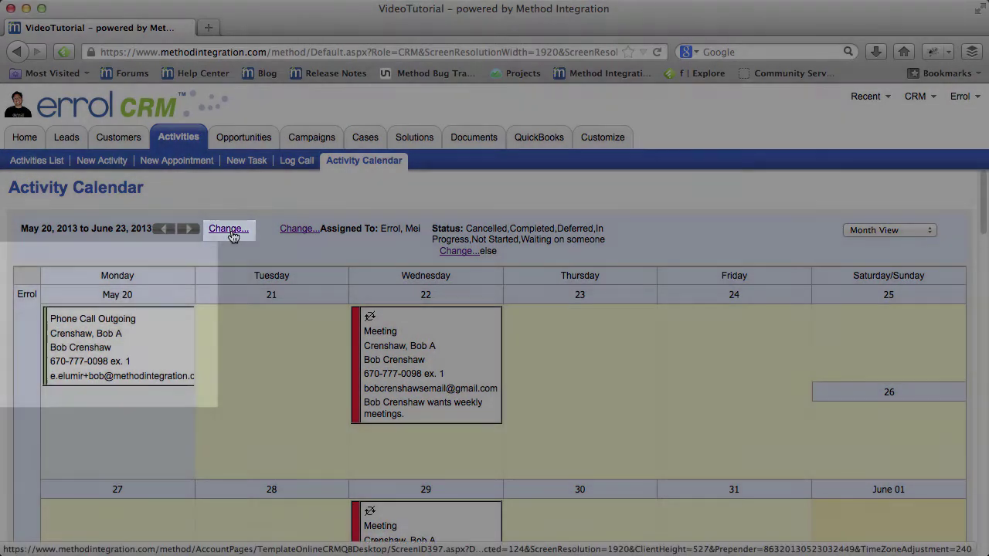
- Change the calendar's date range to May 6 to May 9, 2013 and close the date picker
{"action": "left_click", "coordinate": [229, 230]}
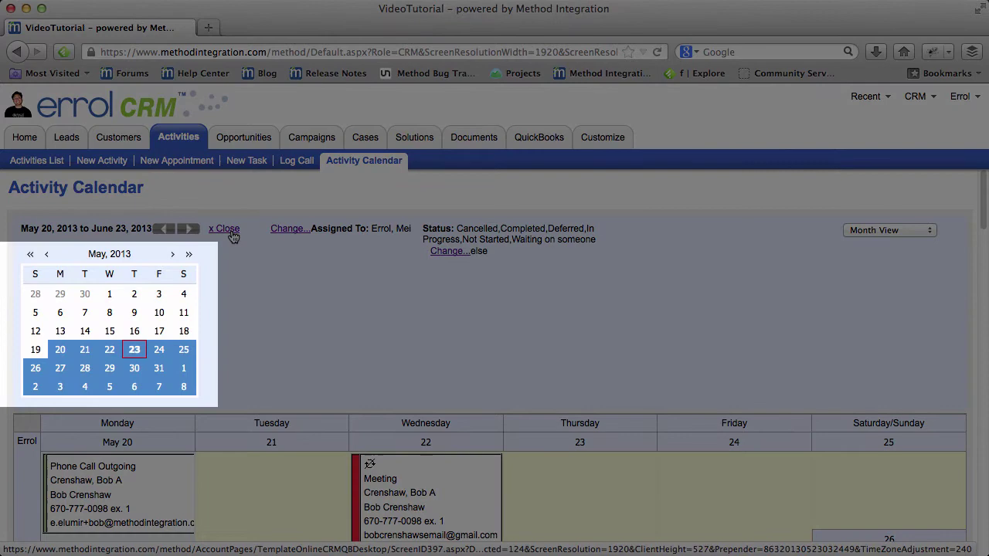
{"action": "left_click", "coordinate": [61, 314]}
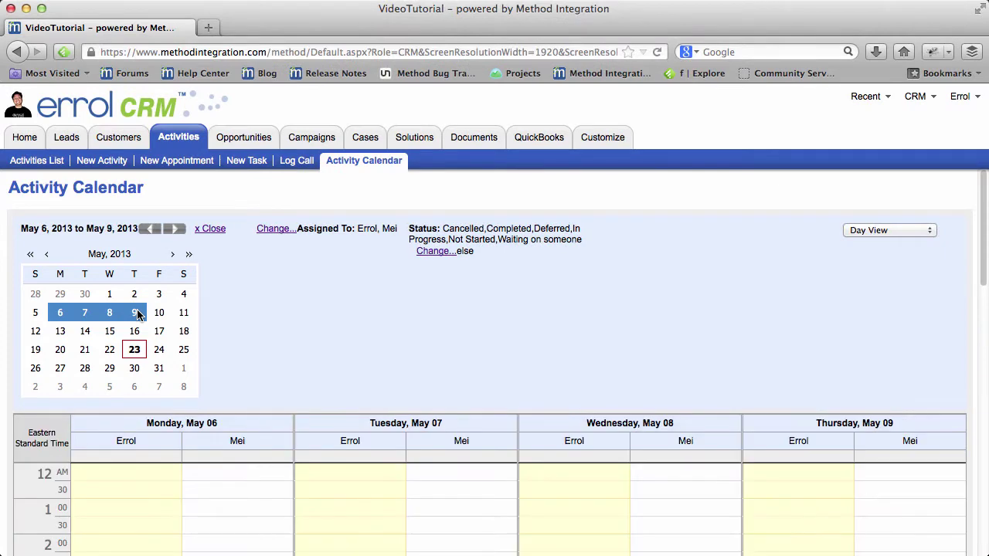
{"action": "left_click", "coordinate": [212, 230]}
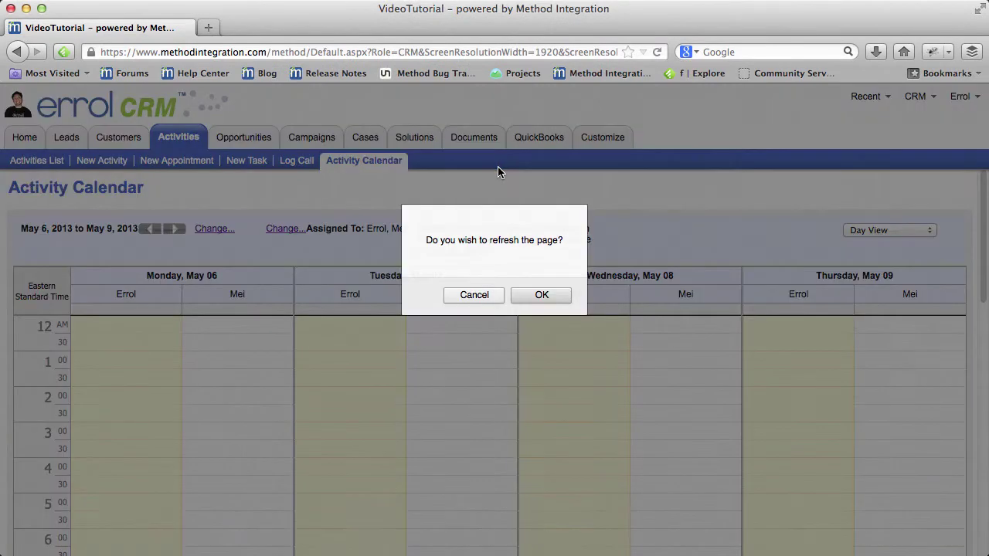
- Confirm the page refresh and reopen the Activity Calendar in Month View
{"action": "left_click", "coordinate": [533, 293]}
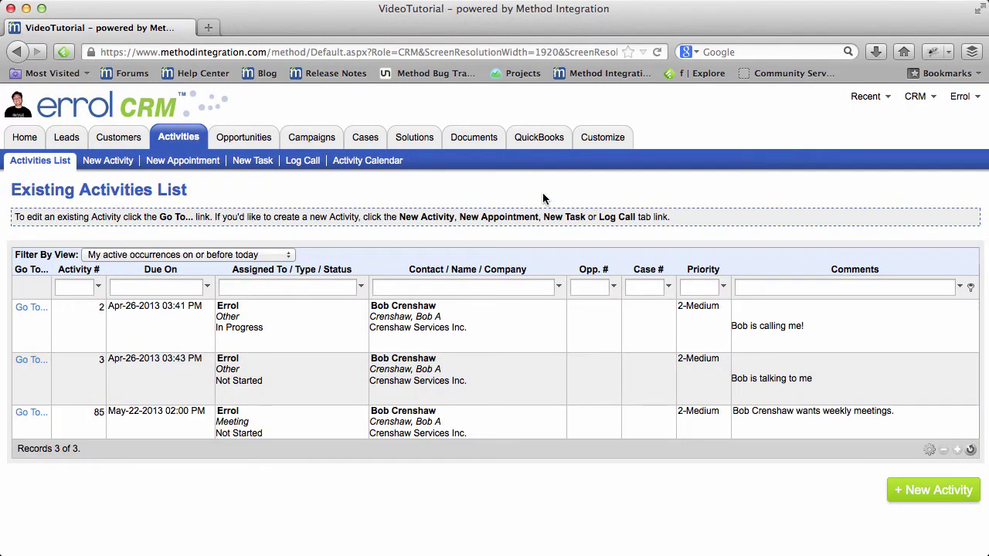
{"action": "left_click", "coordinate": [394, 161]}
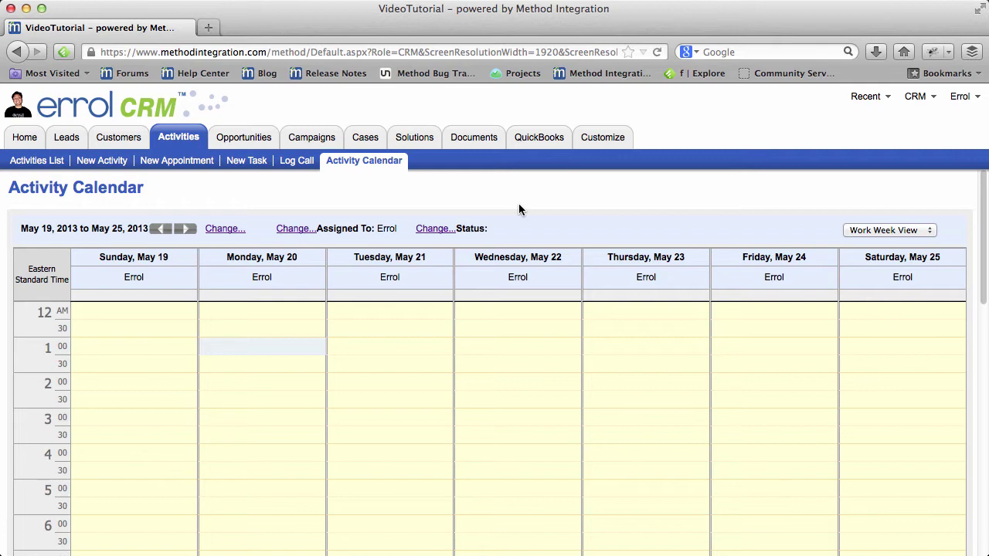
{"action": "left_click", "coordinate": [879, 231]}
{"action": "left_click", "coordinate": [870, 276]}
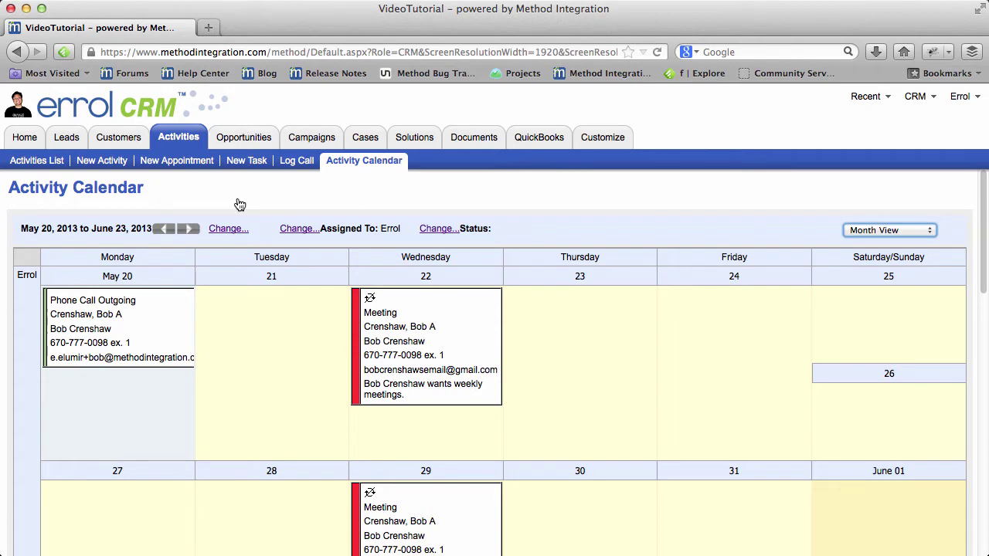
- Examine the status filter's colour key and the details of the May 20 outgoing phone call, leaving all statuses unselected
{"action": "left_click", "coordinate": [440, 229]}
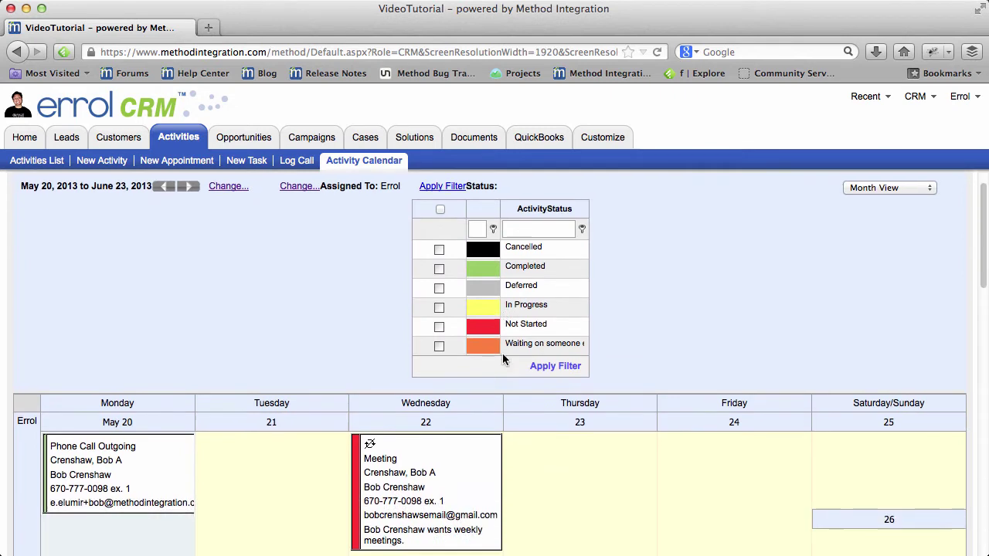
{"action": "scroll", "coordinate": [486, 317], "scroll_direction": "down", "scroll_amount": 2}
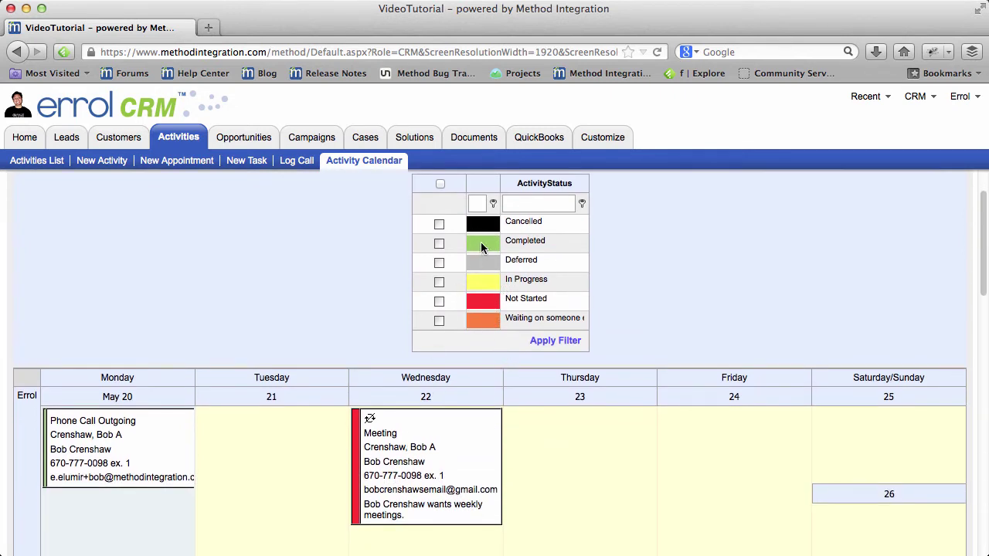
{"action": "mouse_move", "coordinate": [124, 453]}
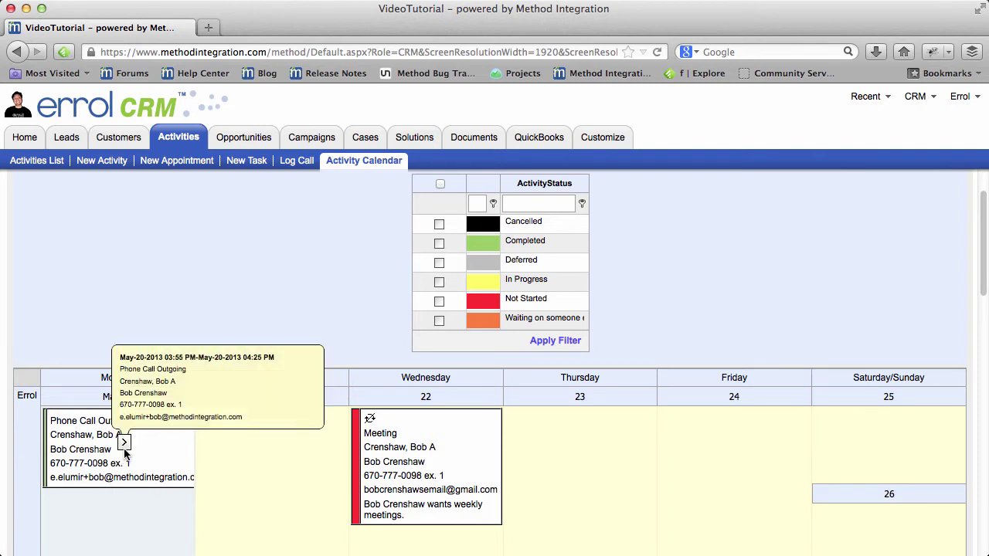
{"action": "scroll", "coordinate": [347, 255], "scroll_direction": "up", "scroll_amount": 2}
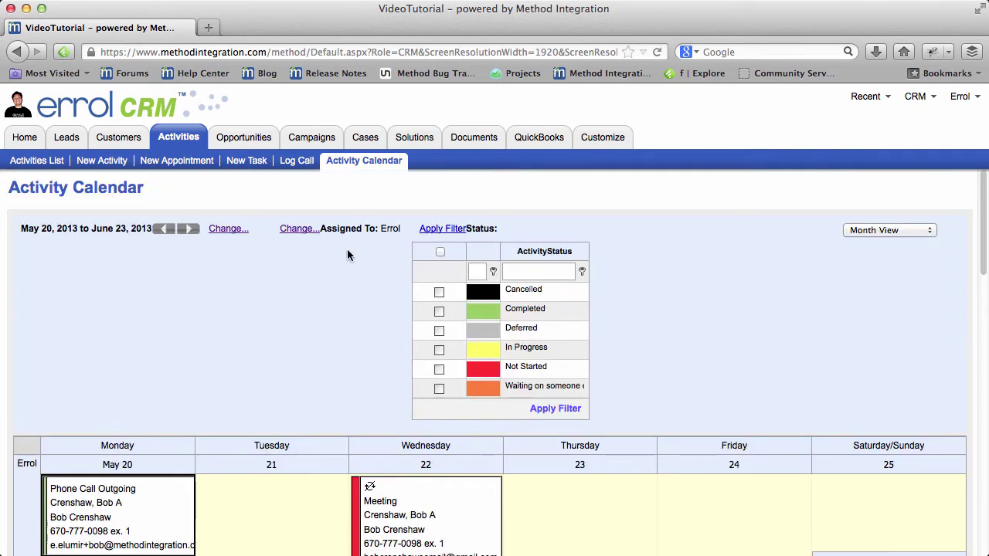
{"action": "left_click", "coordinate": [454, 233]}
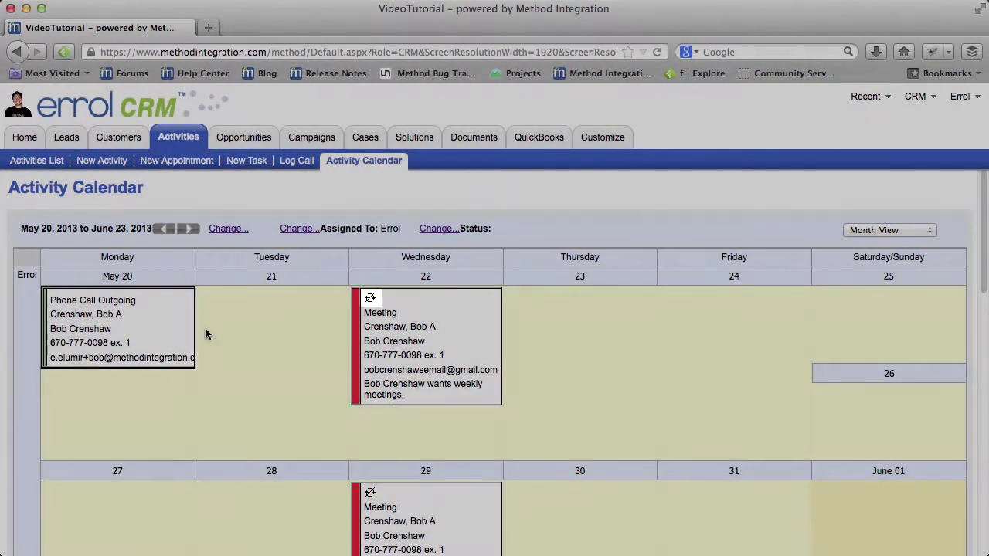
{"action": "mouse_move", "coordinate": [157, 342]}
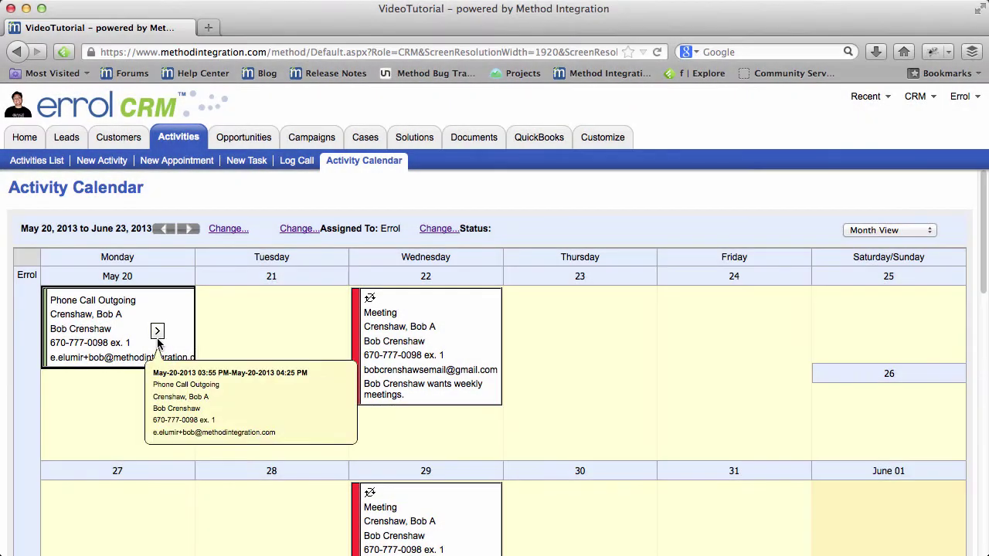
- View the whole activity series of the recurring May 22 meeting and close it without editing
{"action": "mouse_move", "coordinate": [444, 326]}
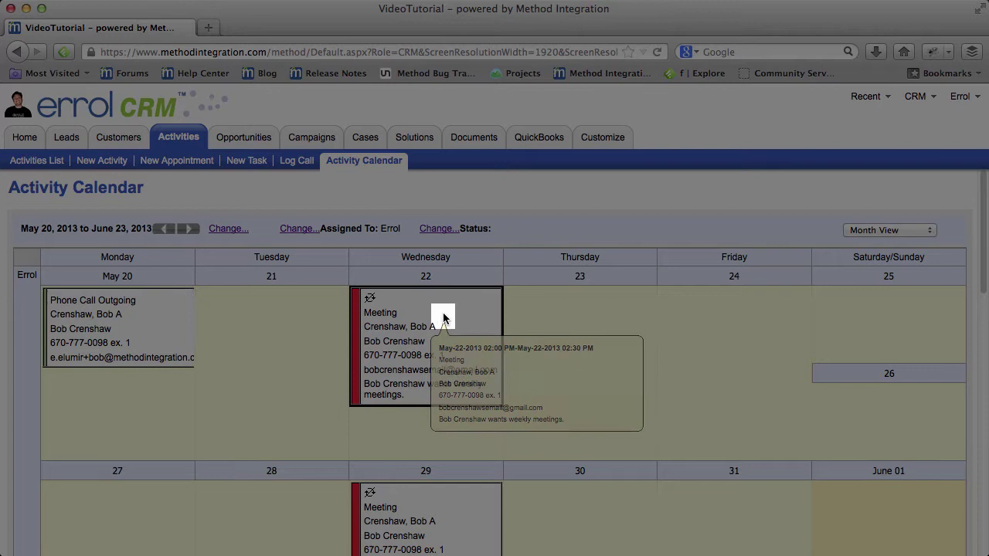
{"action": "left_click", "coordinate": [443, 317]}
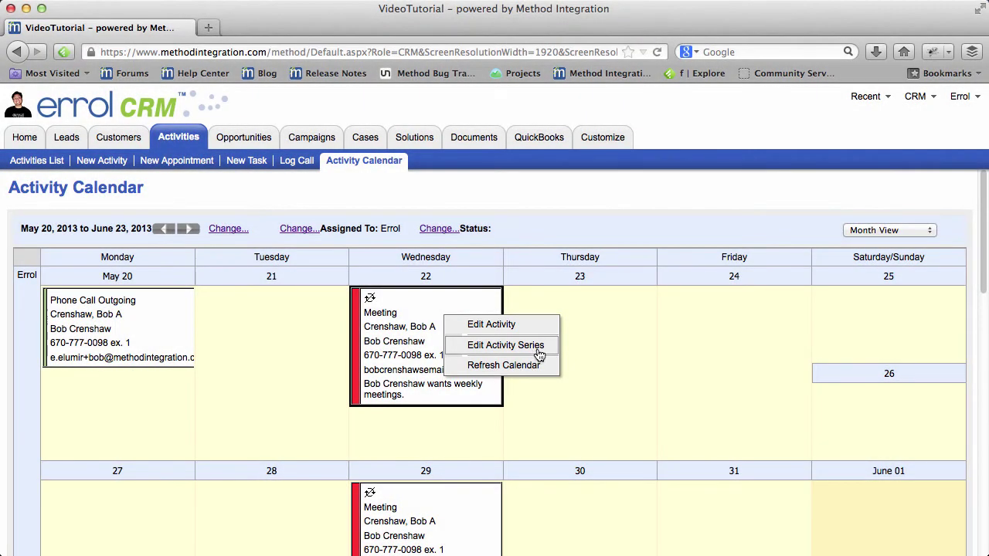
{"action": "left_click", "coordinate": [533, 352]}
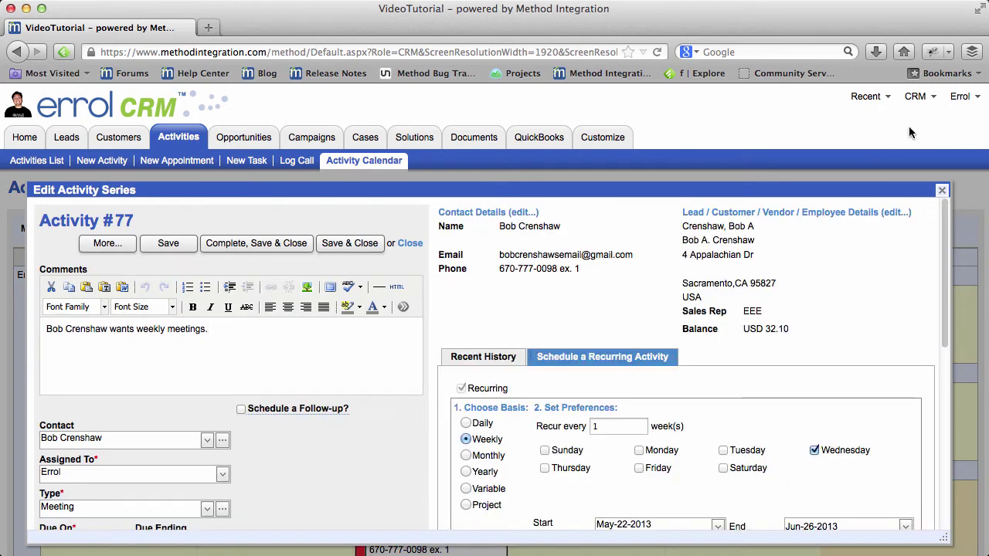
{"action": "left_click", "coordinate": [946, 188]}
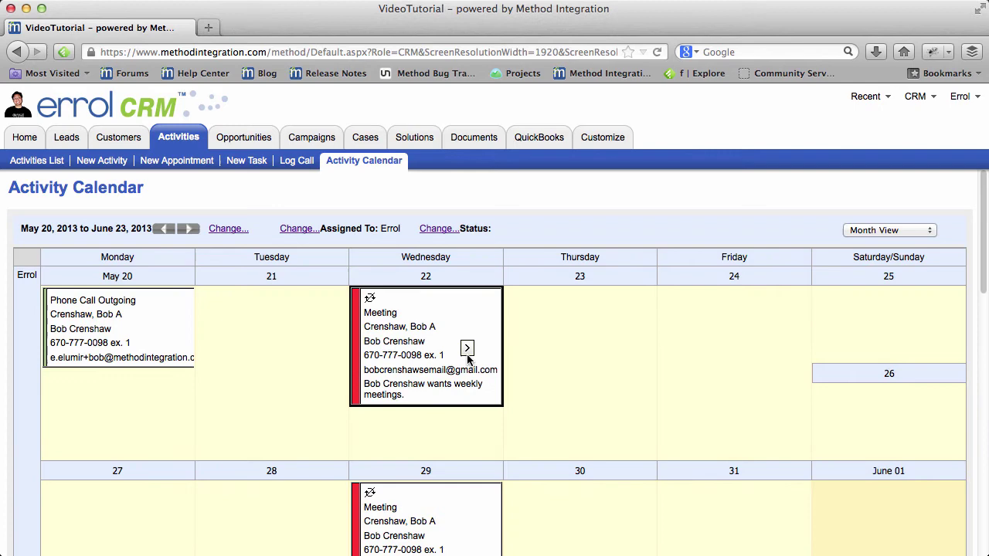
- View the single activity record of the May 22 meeting and close it without editing
{"action": "left_click", "coordinate": [467, 352]}
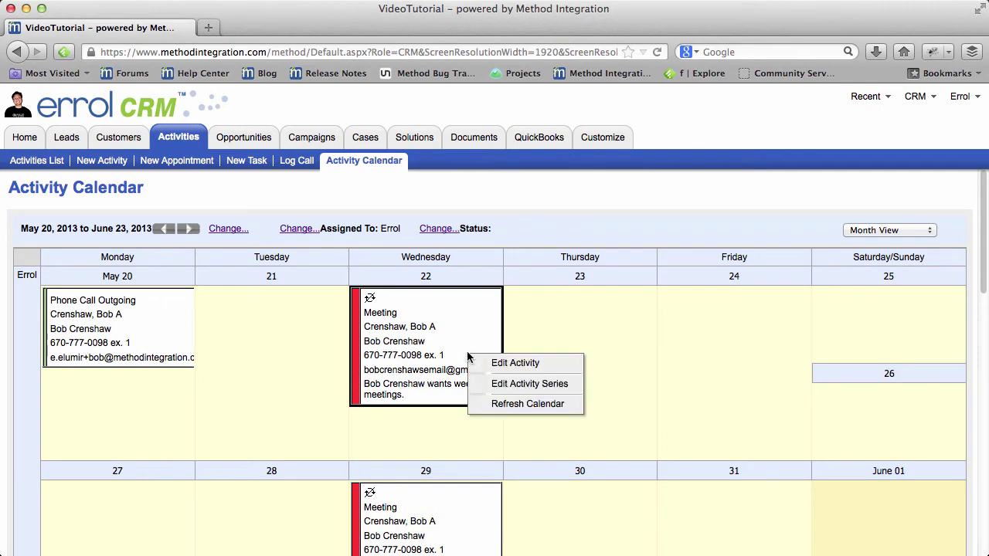
{"action": "left_click", "coordinate": [533, 364]}
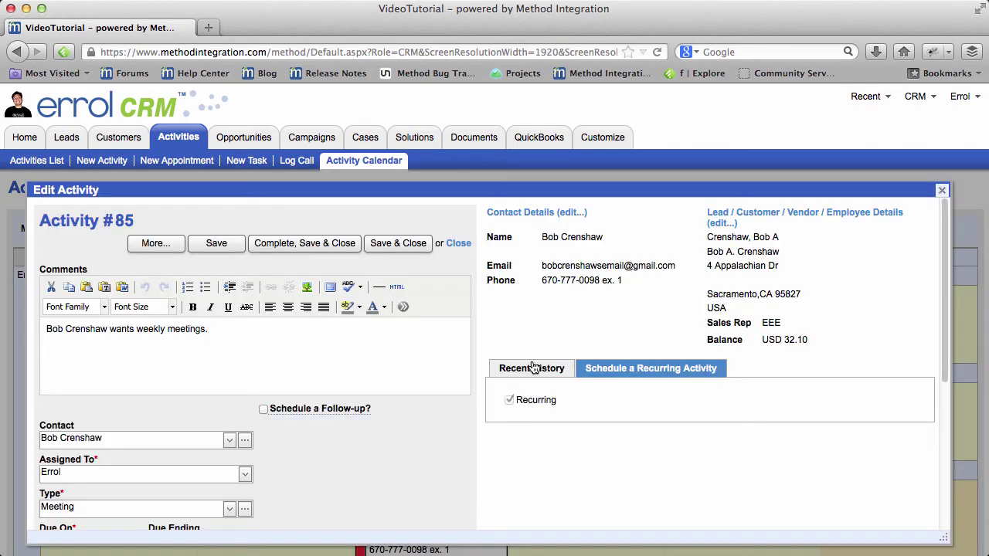
{"action": "left_click", "coordinate": [942, 190]}
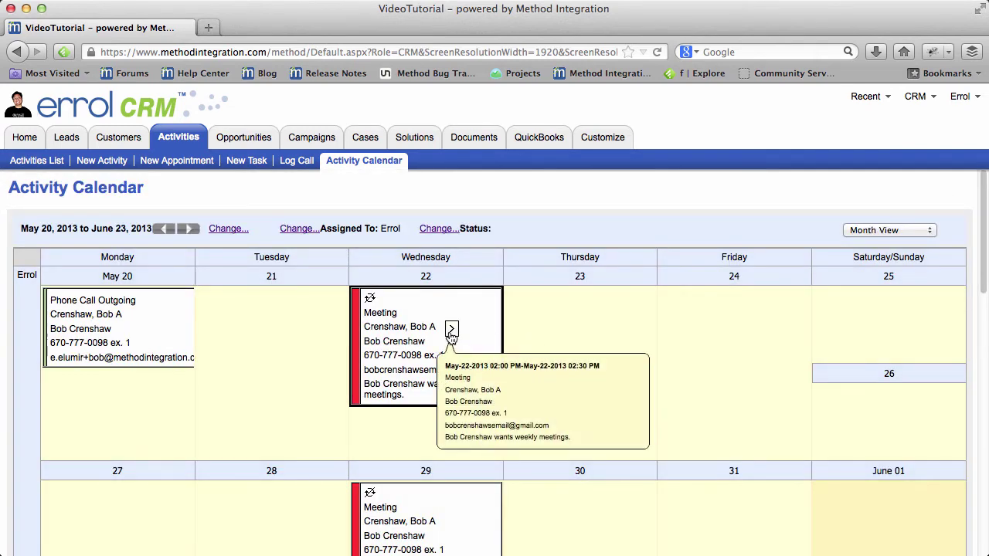
- Refresh the calendar and open a new appointment form for Friday, May 24
{"action": "left_click", "coordinate": [451, 330]}
{"action": "left_click", "coordinate": [532, 380]}
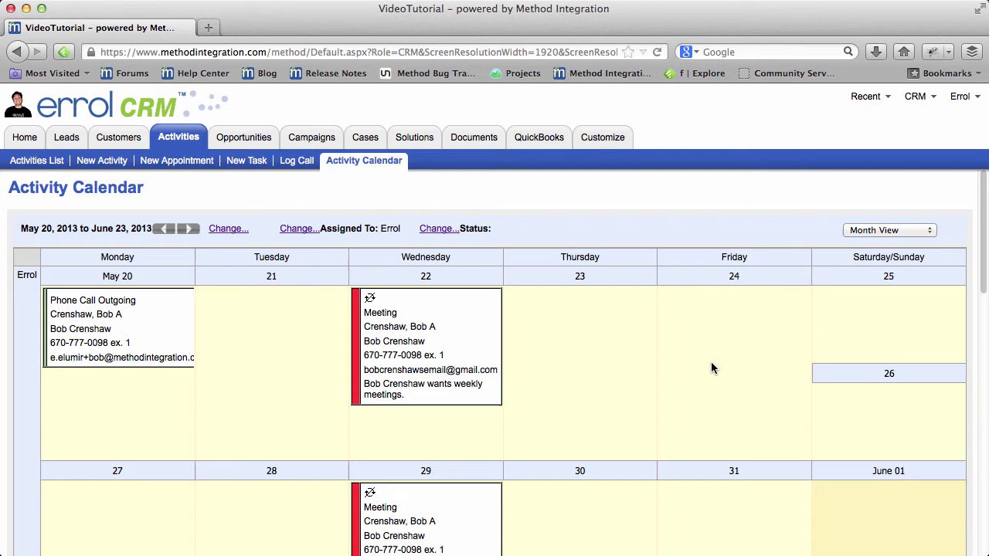
{"action": "mouse_move", "coordinate": [711, 362]}
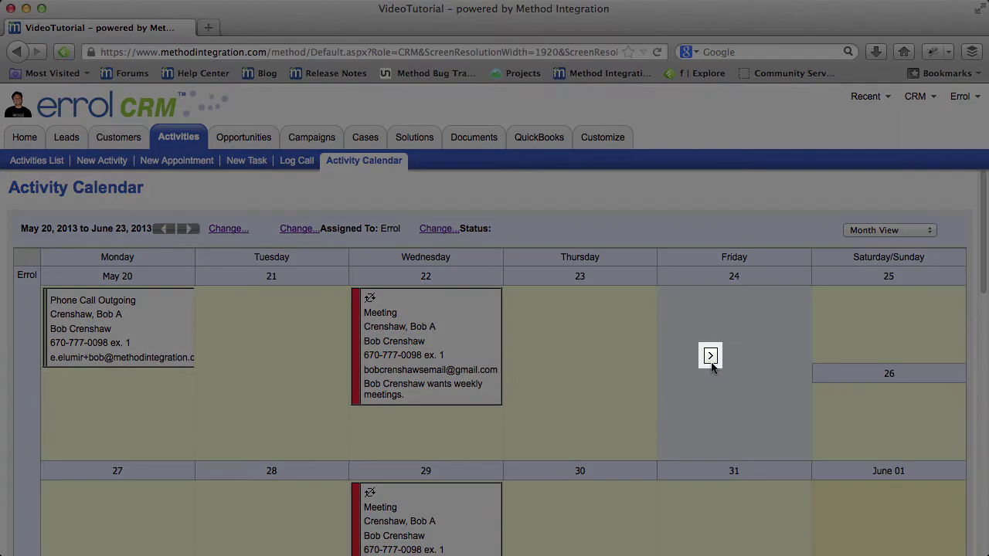
{"action": "left_click", "coordinate": [710, 356]}
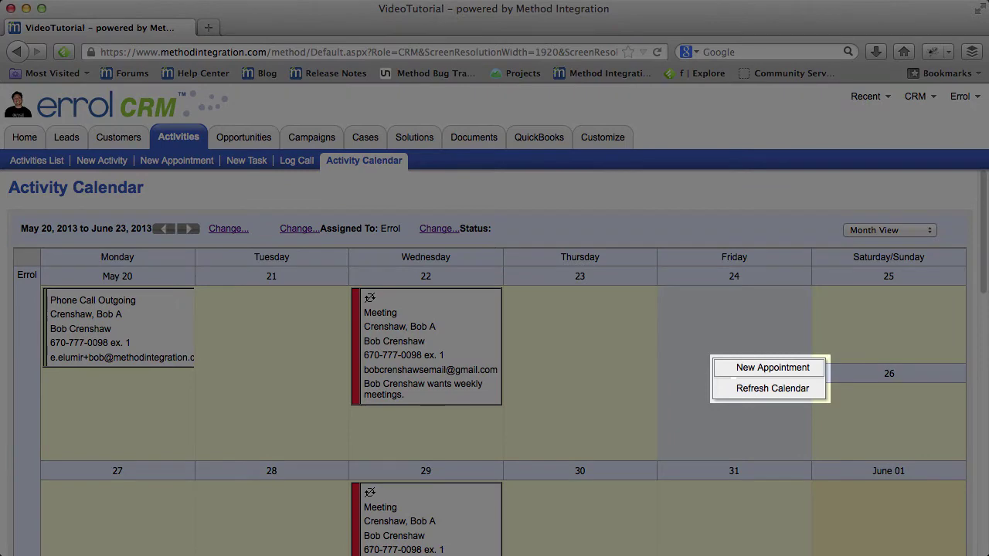
{"action": "left_click", "coordinate": [779, 365]}
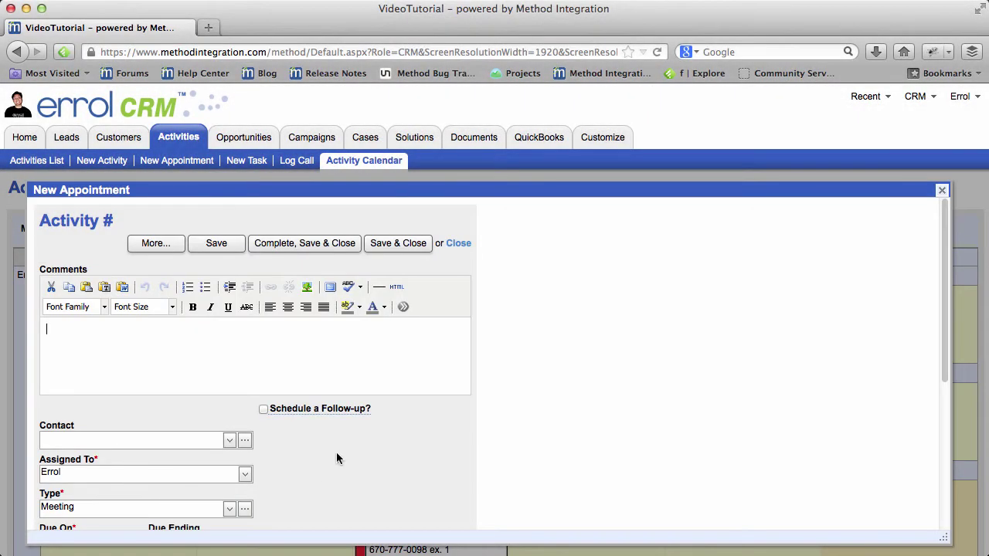
- Review the prefilled fields of the new May 24 appointment and close the form without saving
{"action": "scroll", "coordinate": [358, 444], "scroll_direction": "down", "scroll_amount": 3}
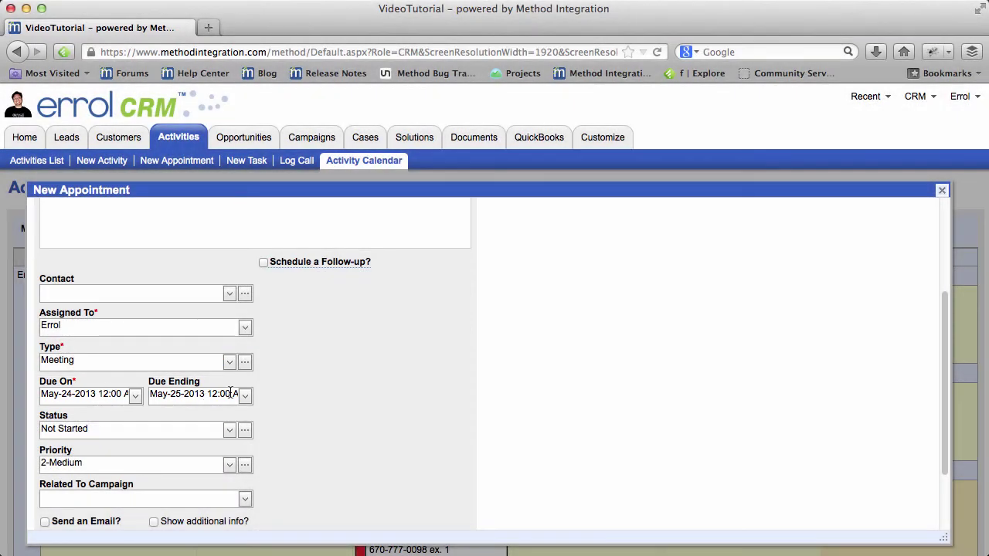
{"action": "scroll", "coordinate": [230, 393], "scroll_direction": "up", "scroll_amount": 5}
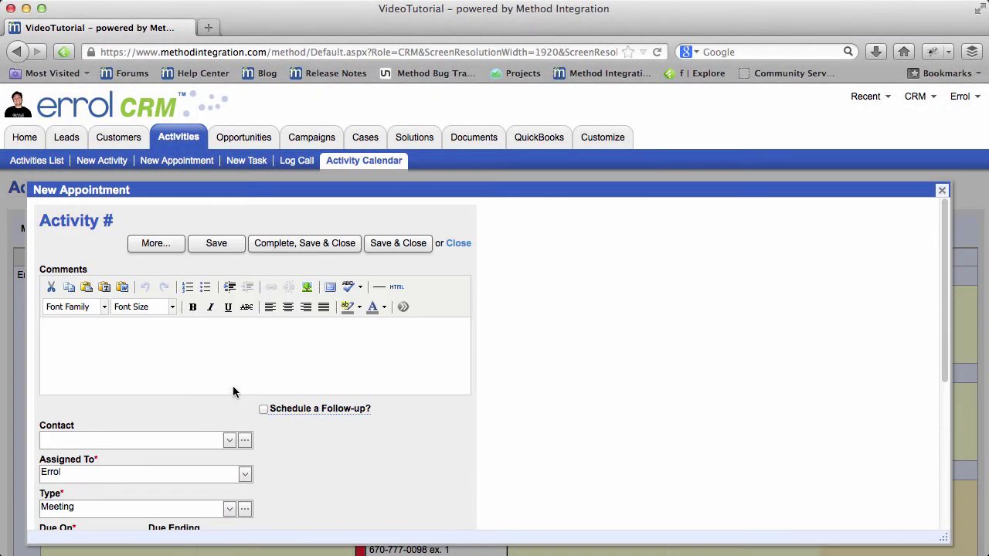
{"action": "left_click", "coordinate": [457, 244]}
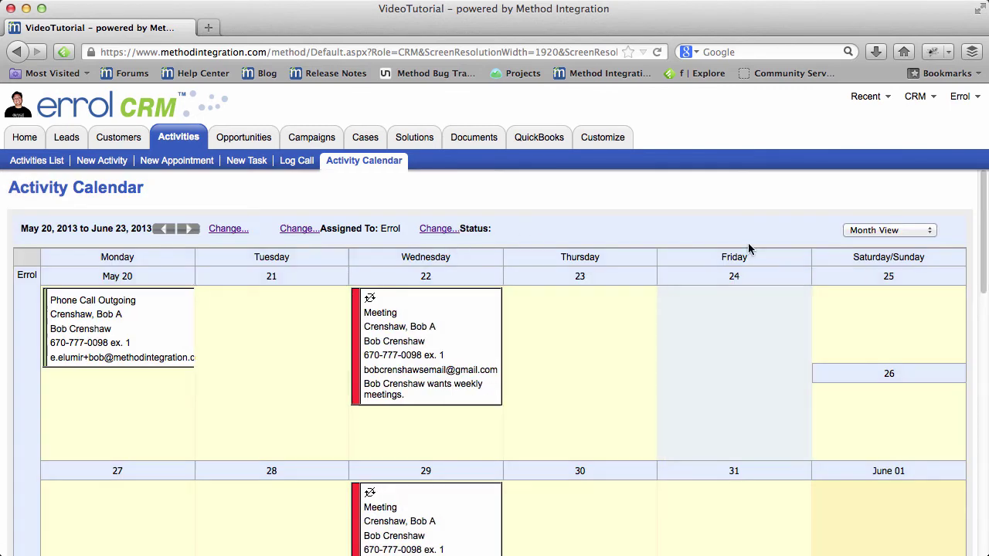
- Switch the Activity Calendar from Month View to Work Week View and look through the week's hourly schedule
{"action": "left_click", "coordinate": [873, 231]}
{"action": "left_click", "coordinate": [874, 266]}
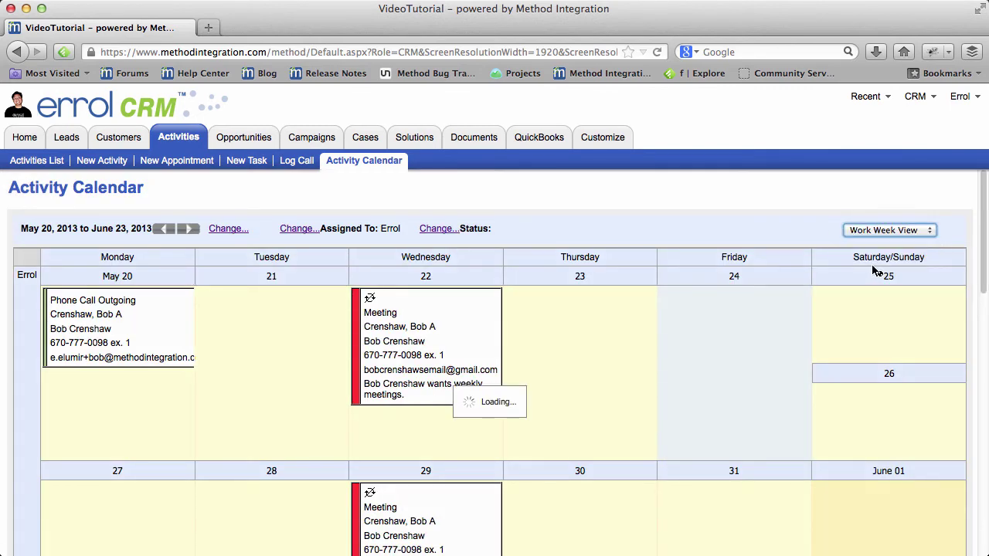
{"action": "scroll", "coordinate": [796, 331], "scroll_direction": "down", "scroll_amount": 5}
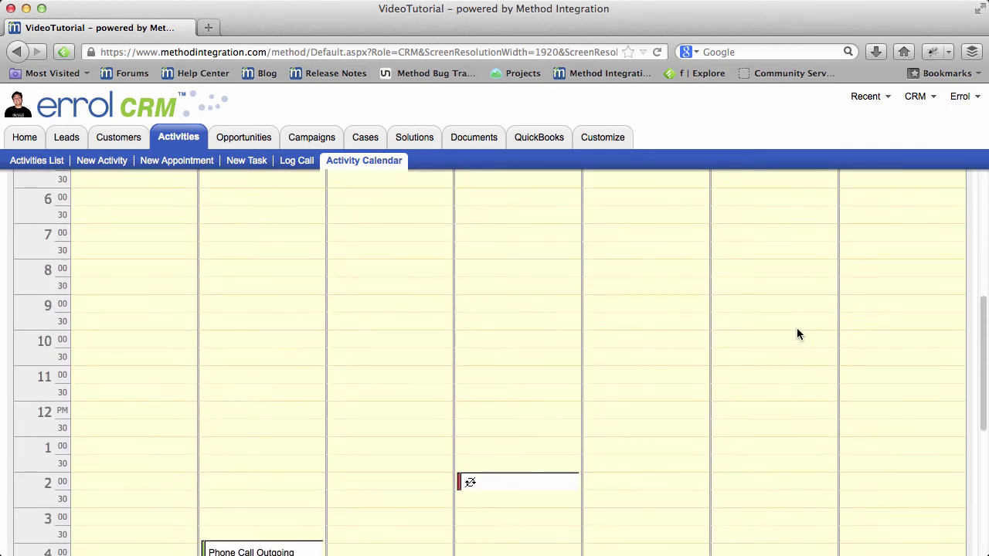
{"action": "scroll", "coordinate": [798, 334], "scroll_direction": "down", "scroll_amount": 2}
{"action": "scroll", "coordinate": [798, 333], "scroll_direction": "up", "scroll_amount": 5}
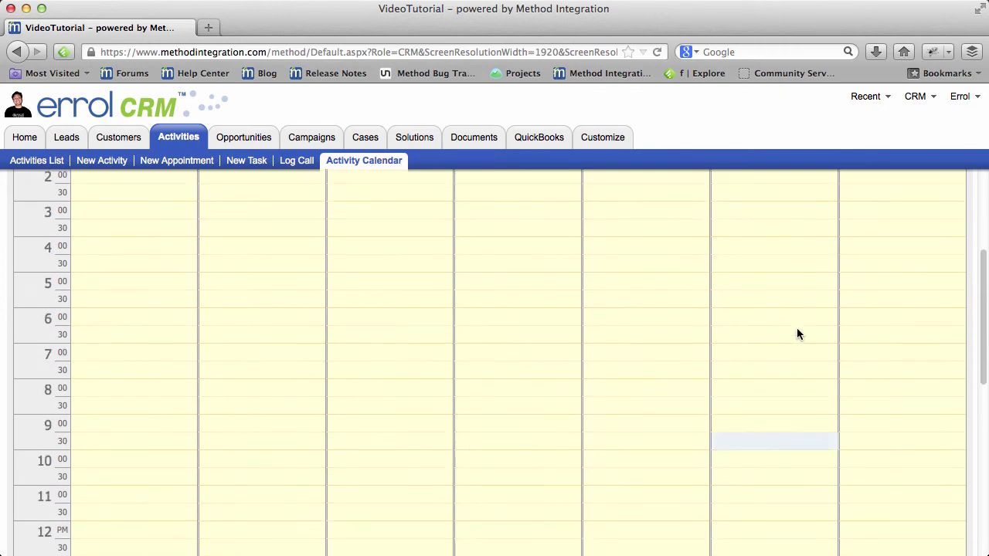
{"action": "scroll", "coordinate": [799, 334], "scroll_direction": "up", "scroll_amount": 3}
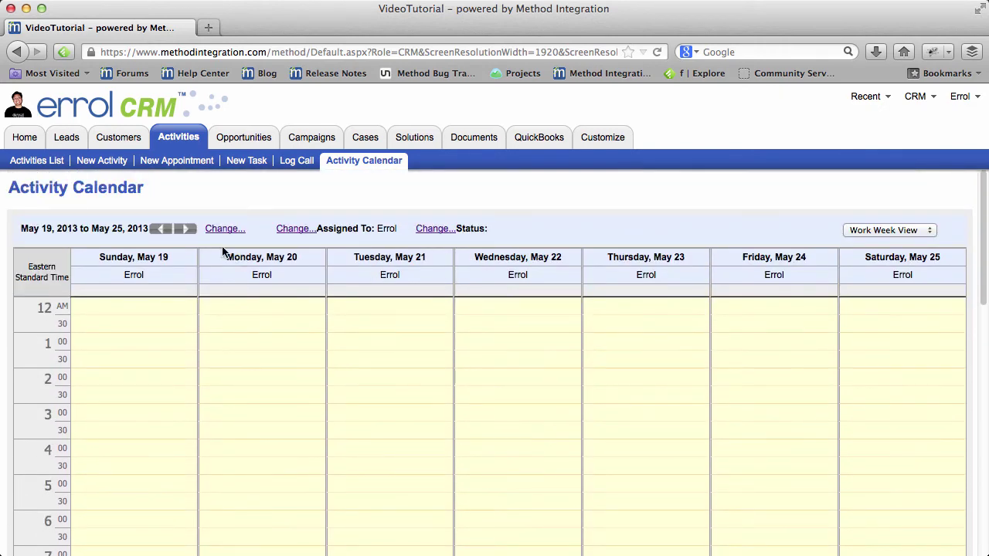
- Advance the calendar by one week to the week containing Monday, May 27
{"action": "left_click", "coordinate": [189, 229]}
{"action": "scroll", "coordinate": [271, 379], "scroll_direction": "down", "scroll_amount": 2}
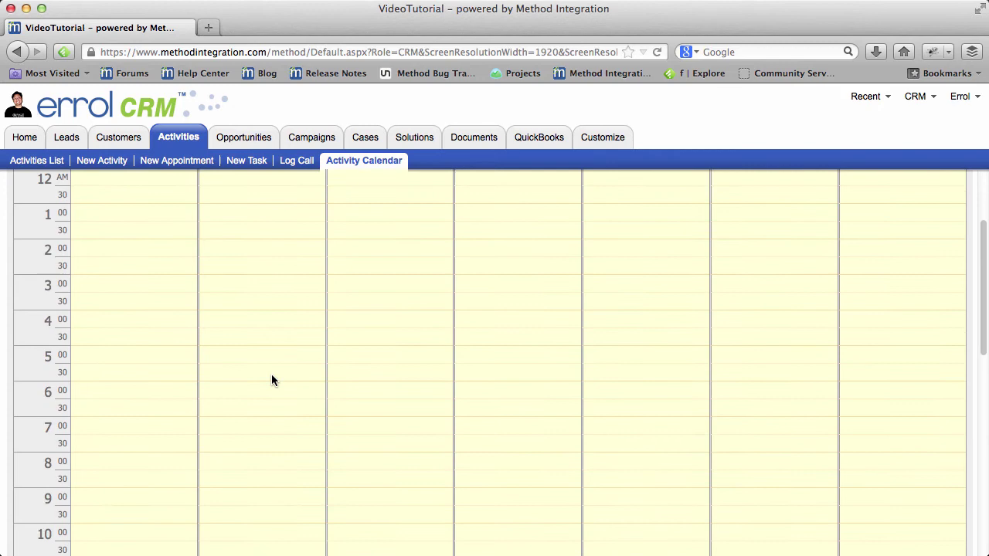
{"action": "scroll", "coordinate": [272, 380], "scroll_direction": "up", "scroll_amount": 2}
{"action": "scroll", "coordinate": [271, 379], "scroll_direction": "down", "scroll_amount": 7}
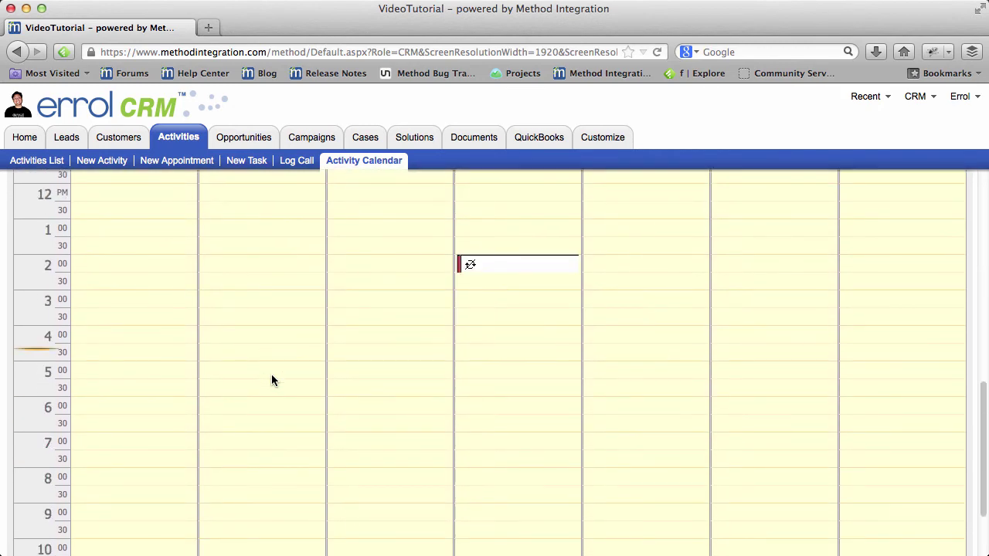
{"action": "scroll", "coordinate": [271, 380], "scroll_direction": "up", "scroll_amount": 3}
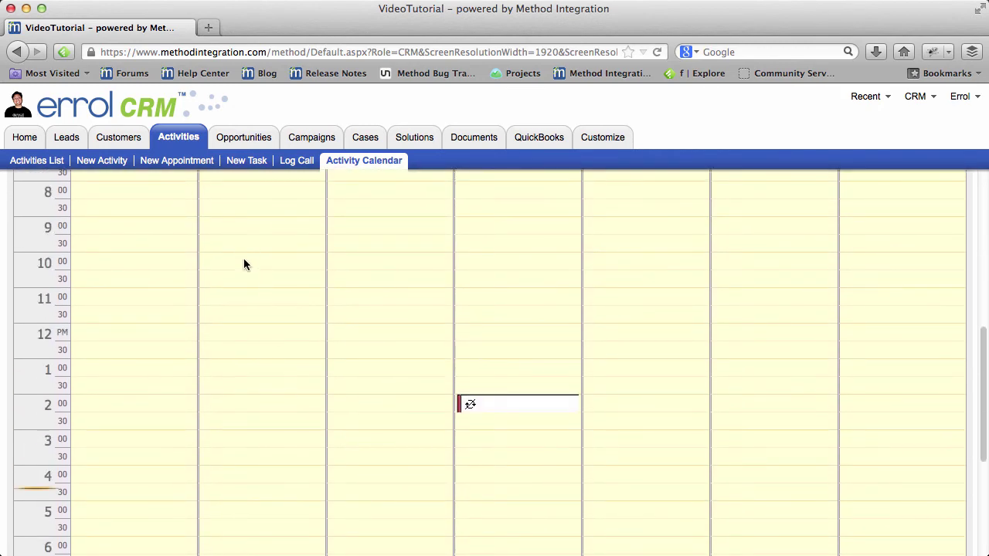
- Open a new appointment for Monday, May 27, from 10:00 AM to 11:00 AM and check its due dates
{"action": "left_click_drag", "start_coordinate": [243, 266], "coordinate": [258, 281]}
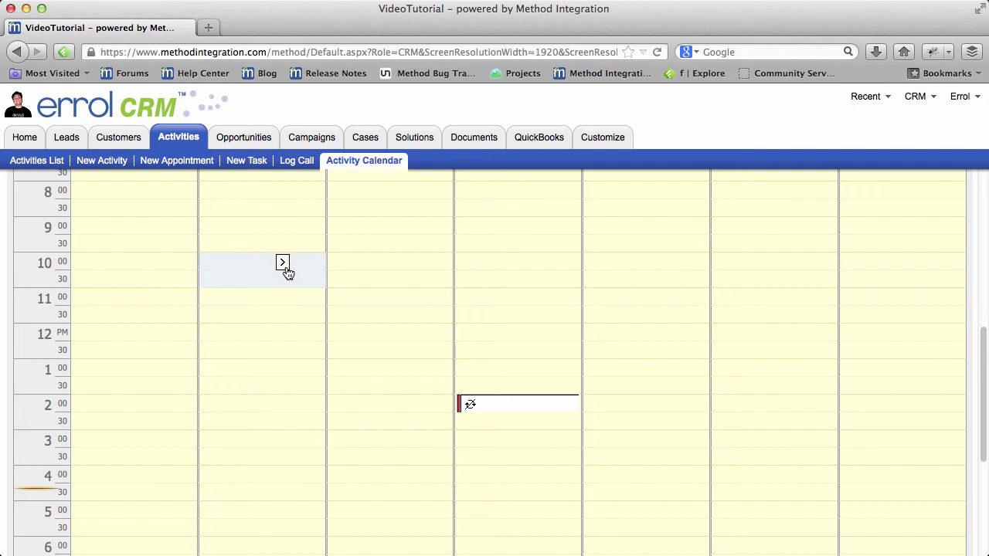
{"action": "left_click", "coordinate": [286, 267]}
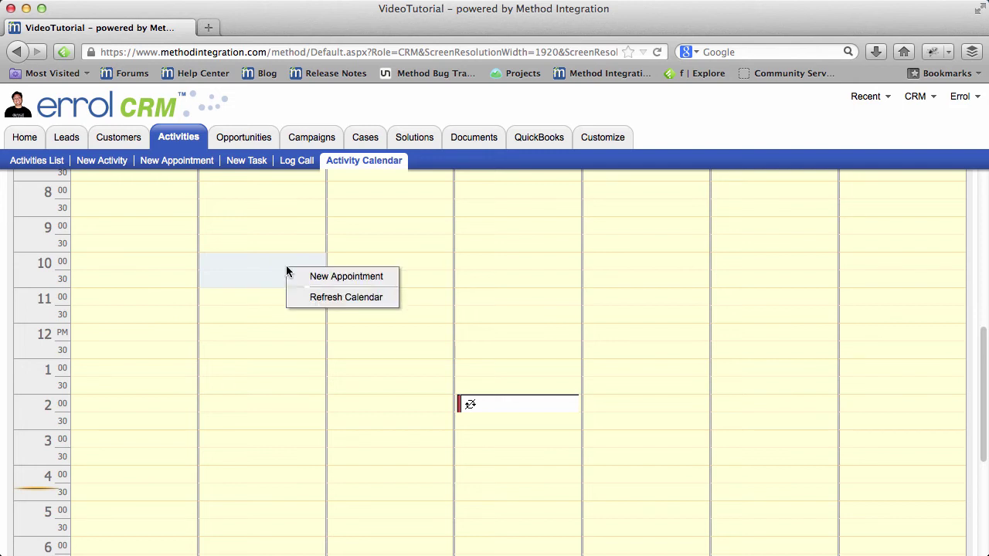
{"action": "left_click", "coordinate": [334, 277]}
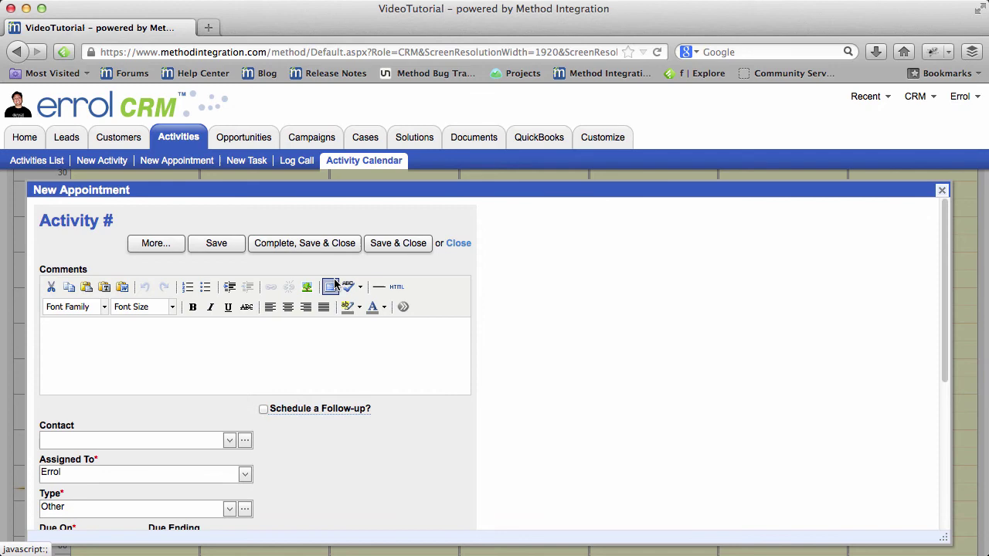
{"action": "scroll", "coordinate": [321, 452], "scroll_direction": "down", "scroll_amount": 3}
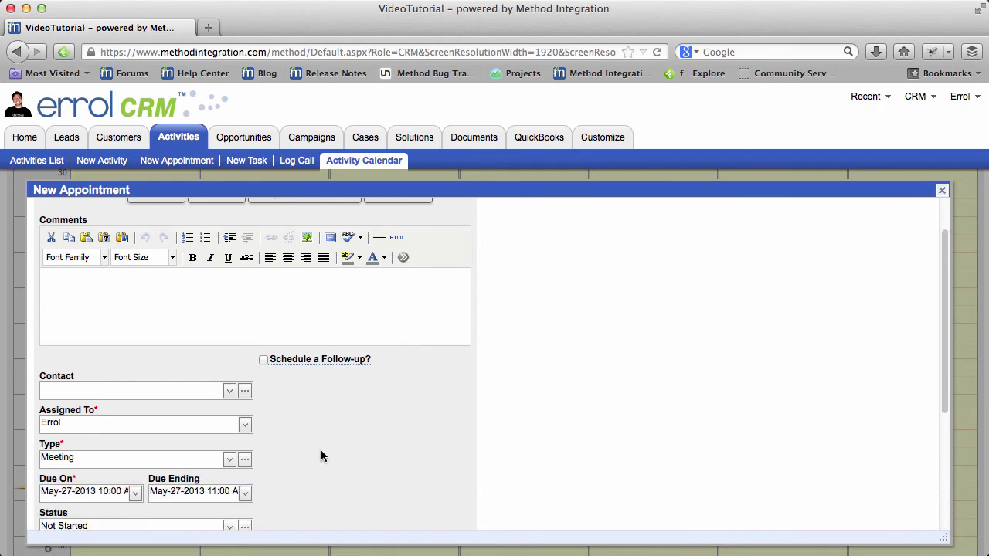
{"action": "scroll", "coordinate": [321, 449], "scroll_direction": "down", "scroll_amount": 2}
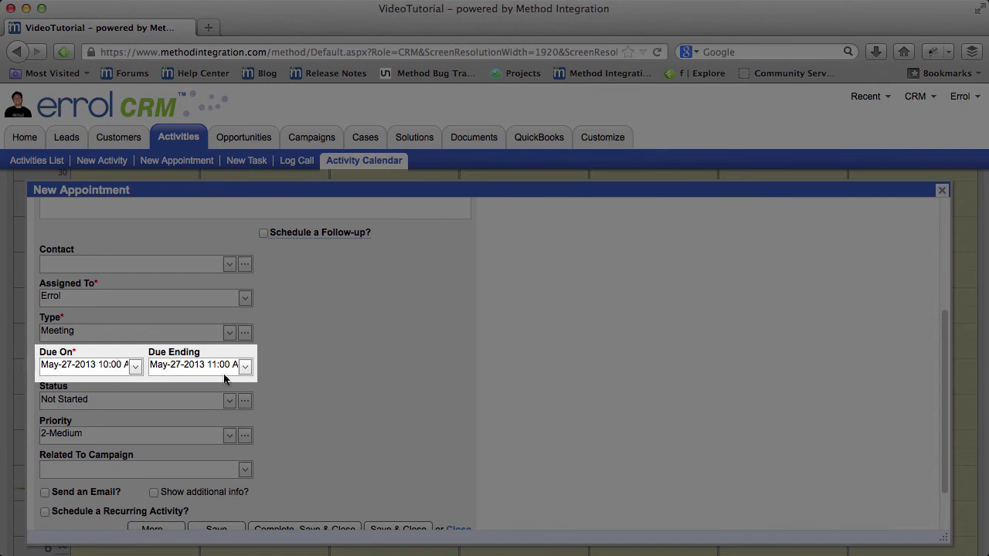
- Enter the comment "Get coffee" for the new appointment, save and close it, and check its details on the calendar
{"action": "scroll", "coordinate": [316, 338], "scroll_direction": "up", "scroll_amount": 3}
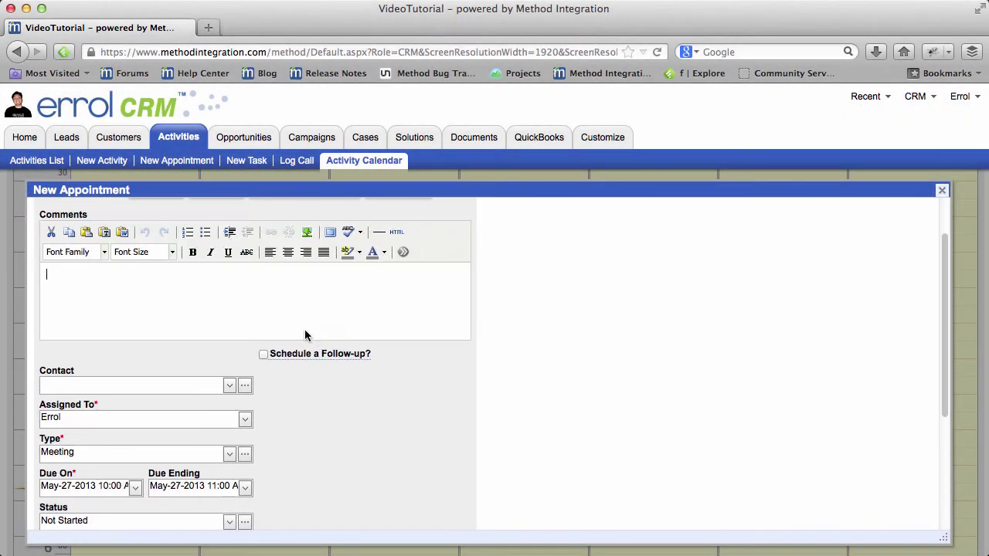
{"action": "type", "text": "Get coffee"}
{"action": "scroll", "coordinate": [355, 389], "scroll_direction": "down", "scroll_amount": 6}
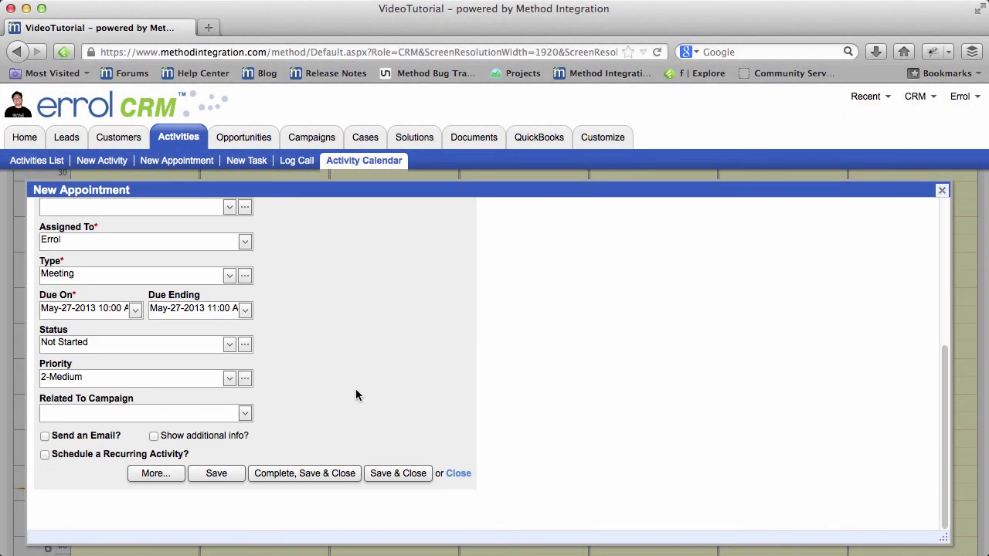
{"action": "left_click", "coordinate": [399, 472]}
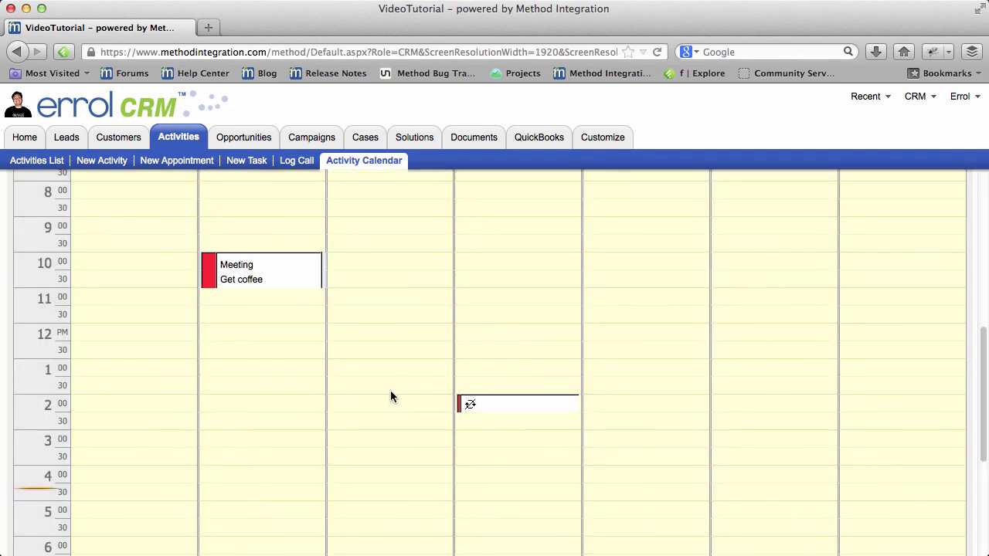
{"action": "mouse_move", "coordinate": [275, 268]}
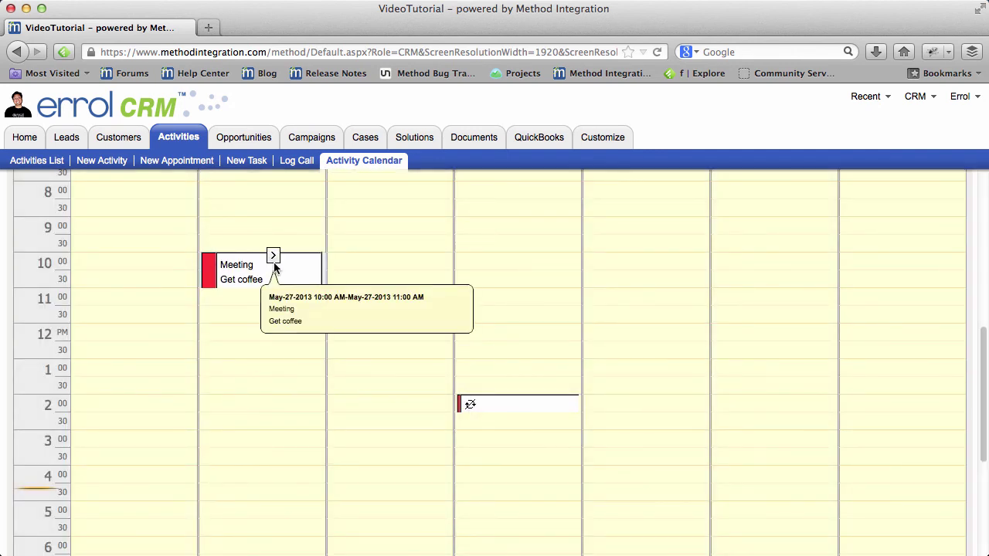